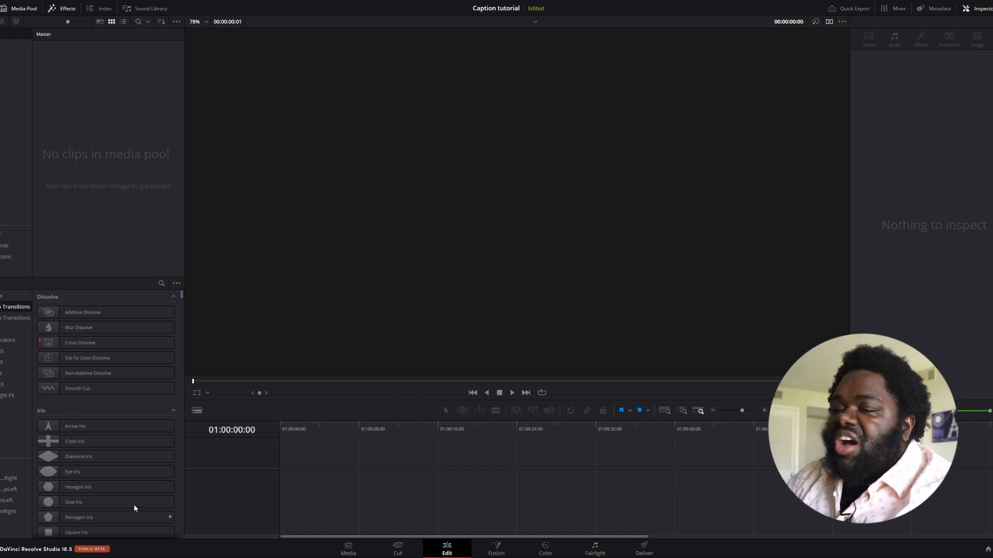
Import C3294.MP4 from the file browser into the media pool and place it on a new timeline
{"action": "key", "text": "super+e"}
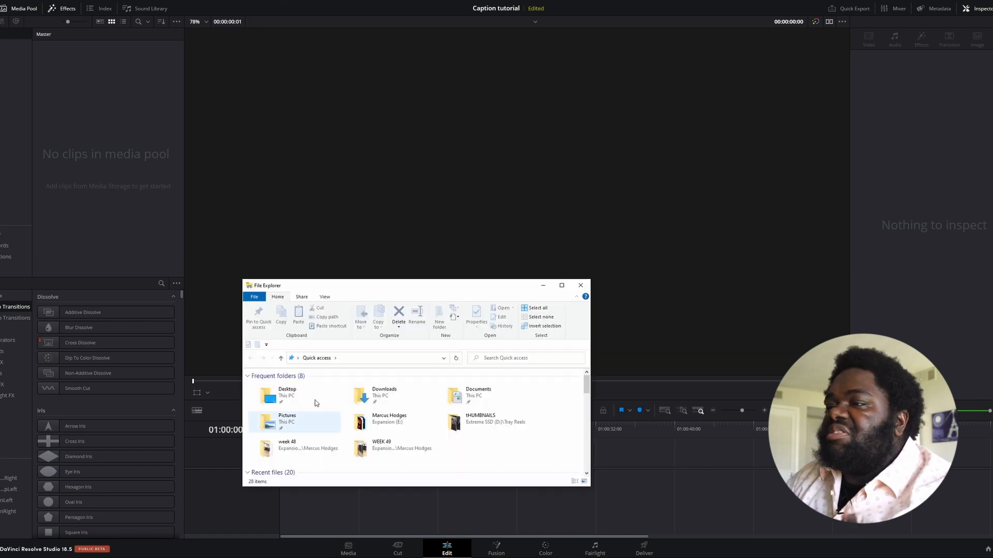
{"action": "left_click", "coordinate": [281, 358]}
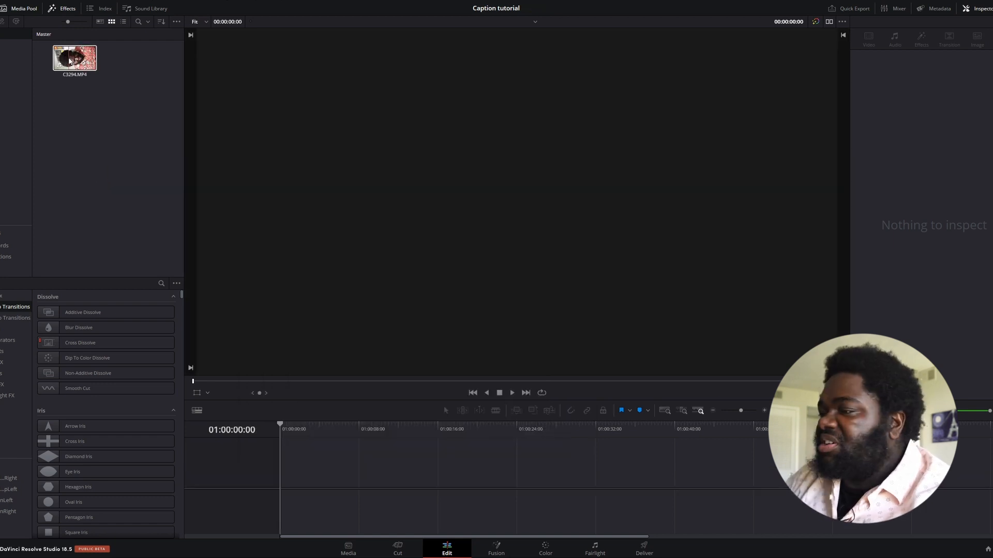
{"action": "left_click_drag", "start_coordinate": [69, 61], "coordinate": [310, 468]}
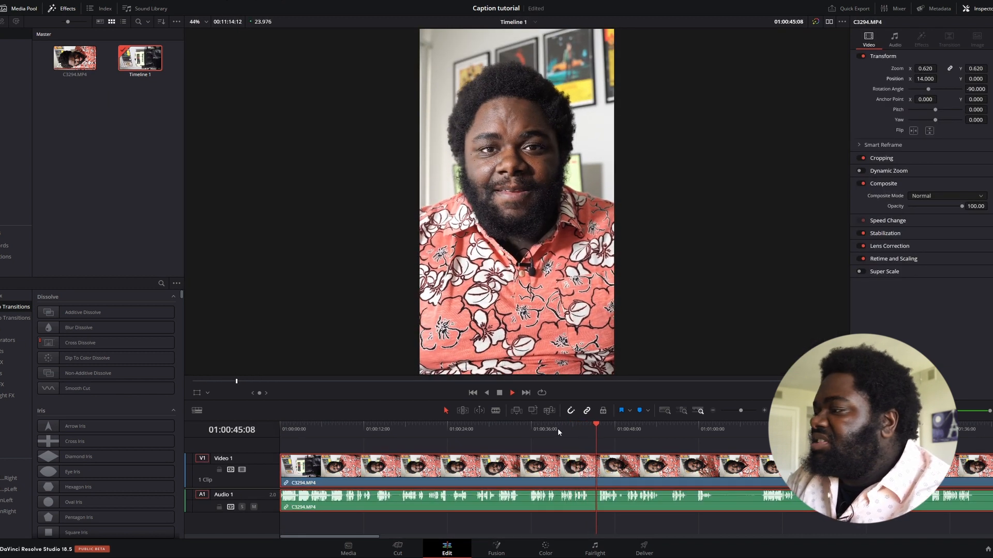
Cut the C3294.MP4 clip down to the section from about 01:00:35:19 to 01:00:45:13
{"action": "left_click", "coordinate": [733, 411]}
{"action": "left_click_drag", "start_coordinate": [732, 411], "coordinate": [739, 411]}
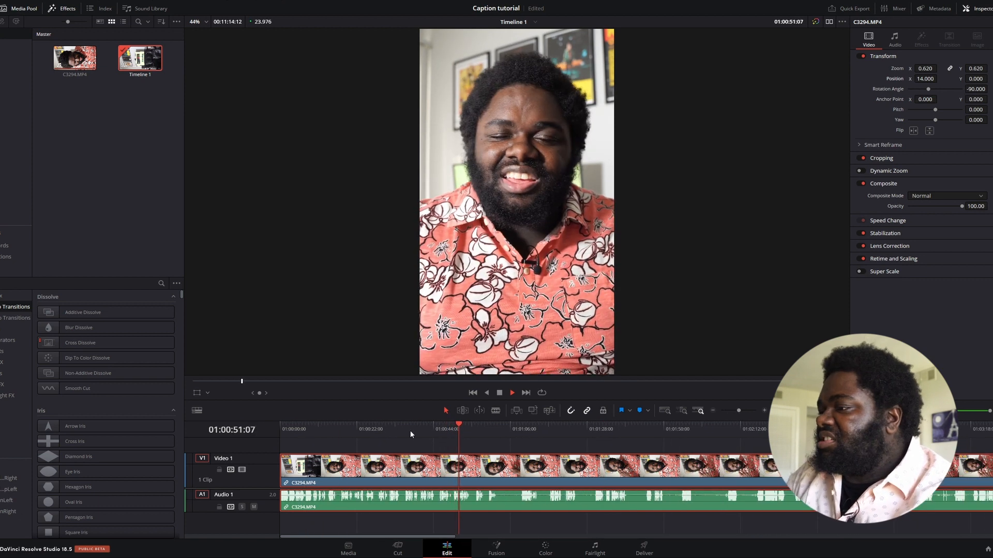
{"action": "left_click", "coordinate": [404, 432]}
{"action": "key", "text": "b"}
{"action": "left_click", "coordinate": [405, 468]}
{"action": "left_click_drag", "start_coordinate": [410, 420], "coordinate": [444, 439]}
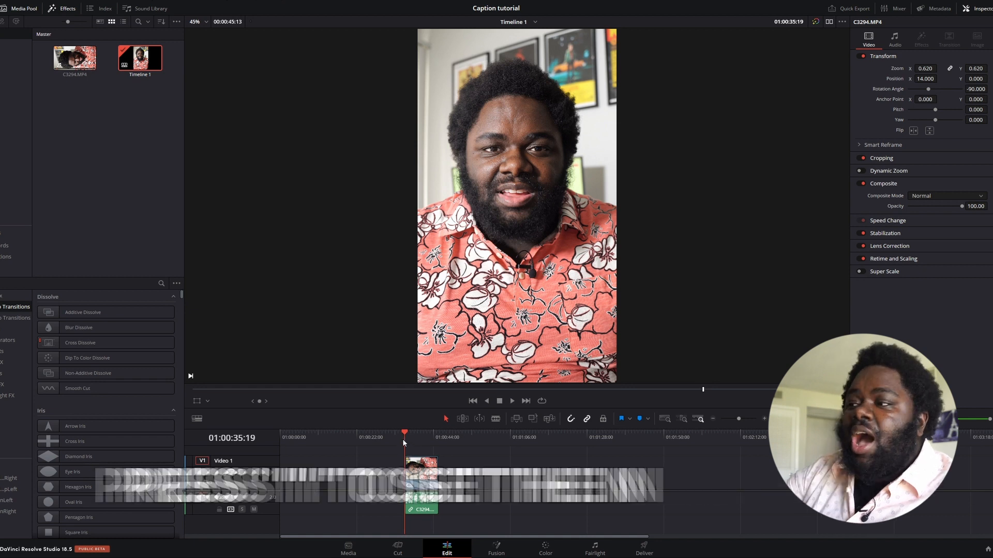
Mark the in point at 01:00:35:19 and the out point at the end of the trimmed clip
{"action": "key", "text": "i"}
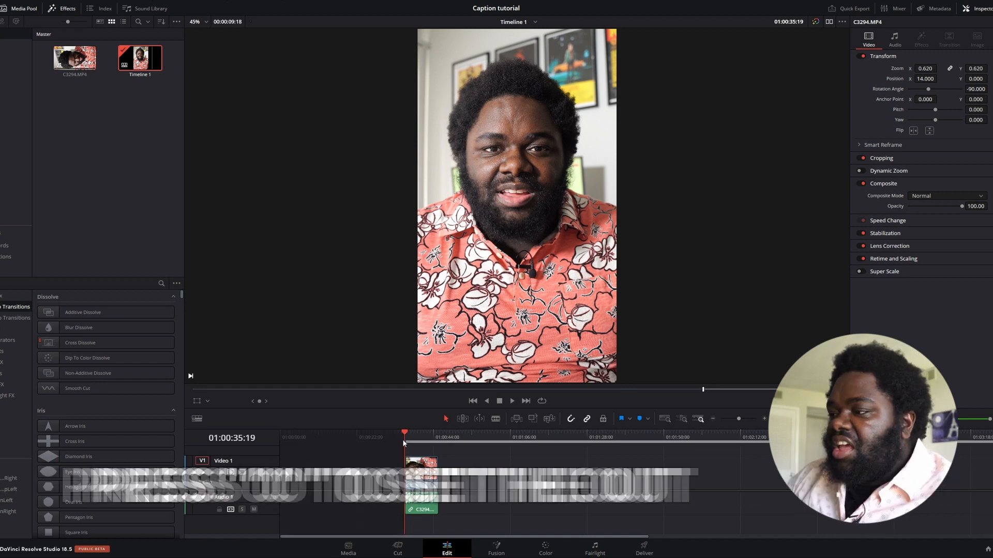
{"action": "left_click", "coordinate": [439, 437]}
{"action": "key", "text": "o"}
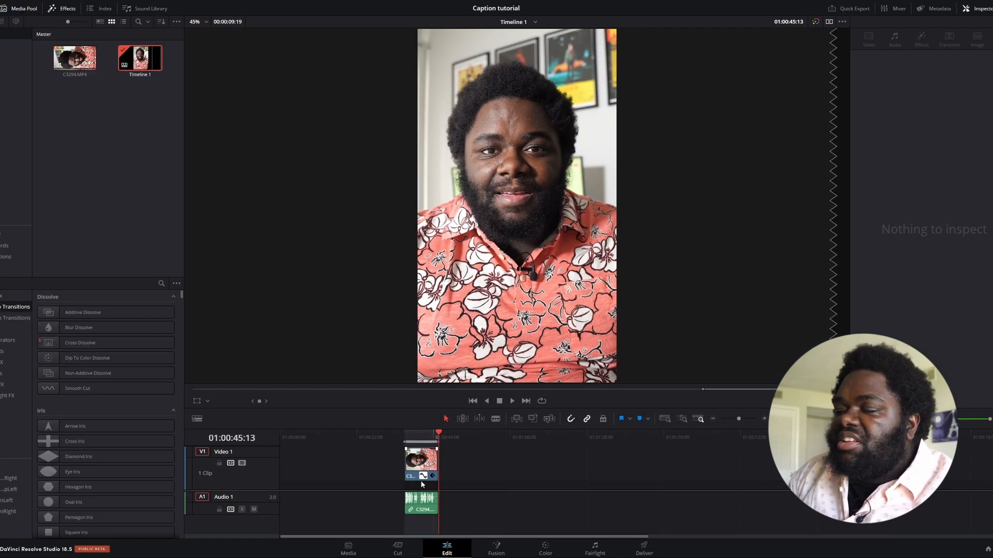
{"action": "scroll", "coordinate": [423, 482], "scroll_direction": "up", "scroll_amount": 1}
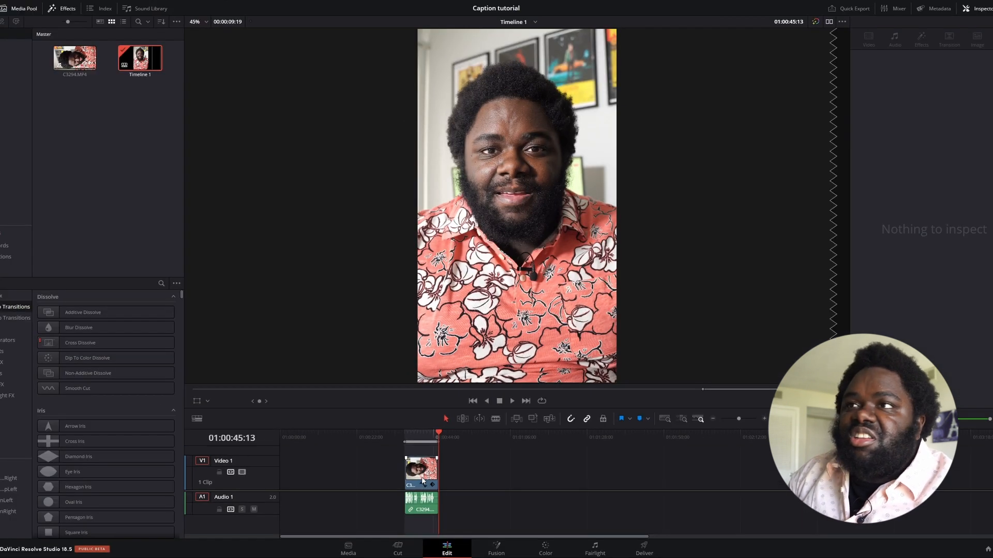
Create subtitles from the audio in French with the Subtitle Default preset, maximum 10 characters per line, single lines and a 0-frame gap
{"action": "left_click", "coordinate": [78, 1]}
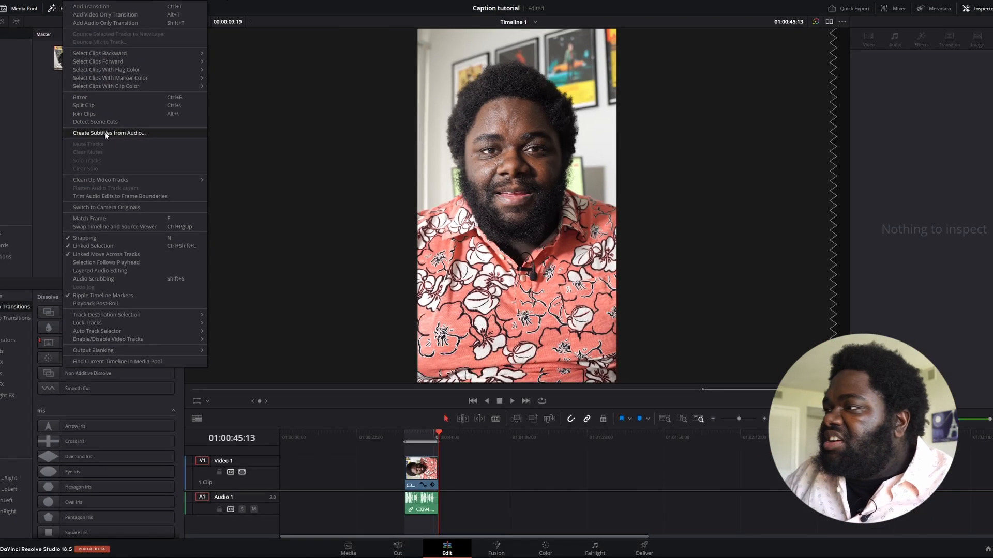
{"action": "left_click", "coordinate": [167, 128]}
{"action": "left_click", "coordinate": [543, 233]}
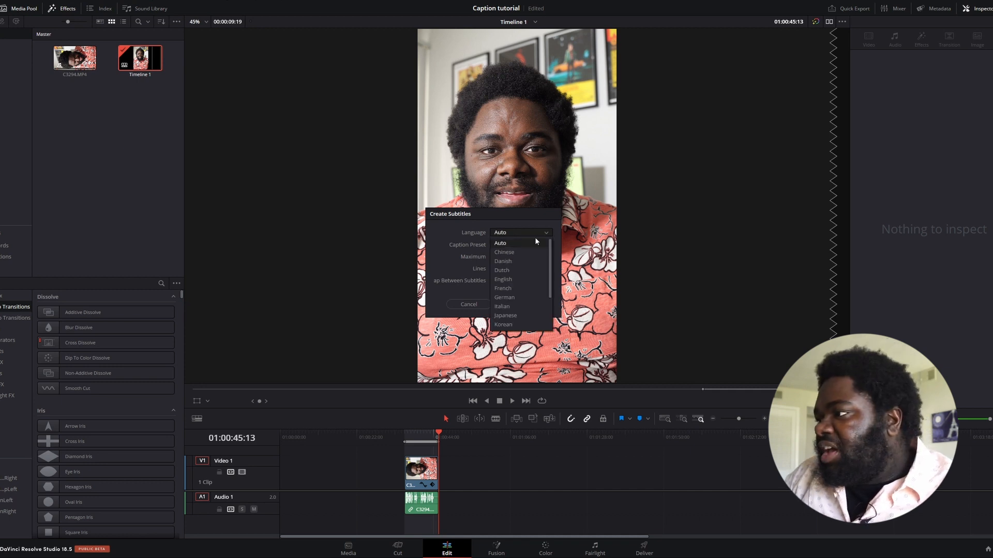
{"action": "left_click", "coordinate": [514, 288]}
{"action": "left_click", "coordinate": [525, 245]}
{"action": "left_click", "coordinate": [526, 246]}
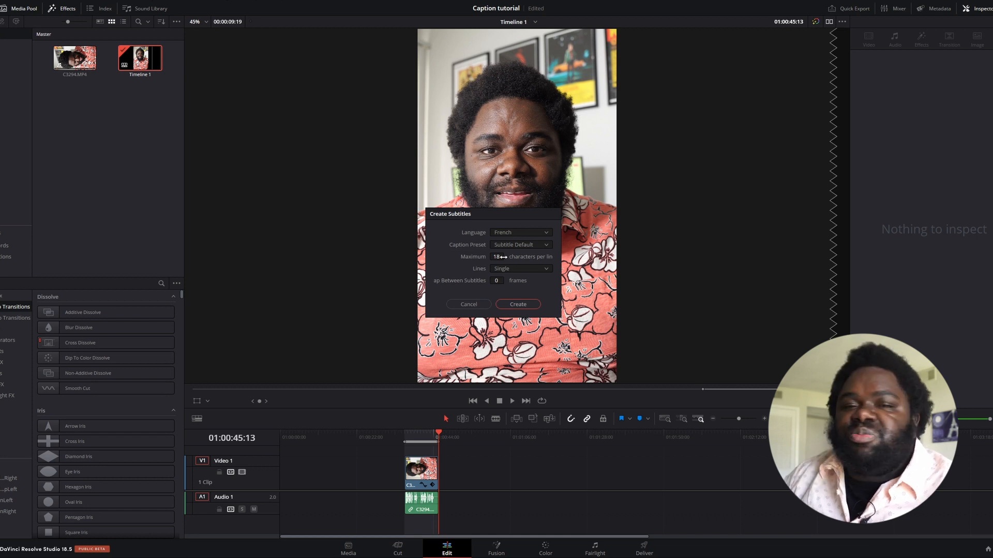
{"action": "key", "text": "Return"}
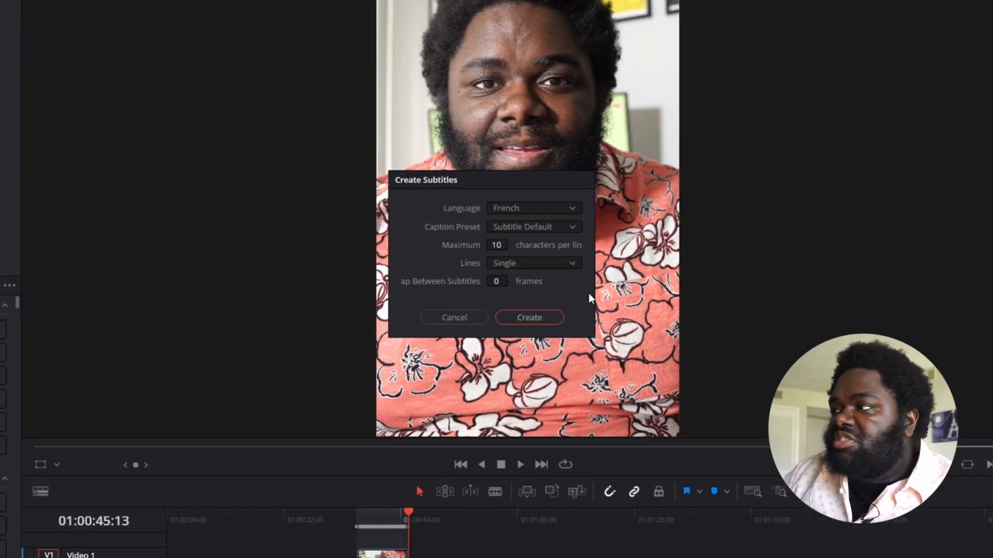
{"action": "left_click", "coordinate": [540, 331]}
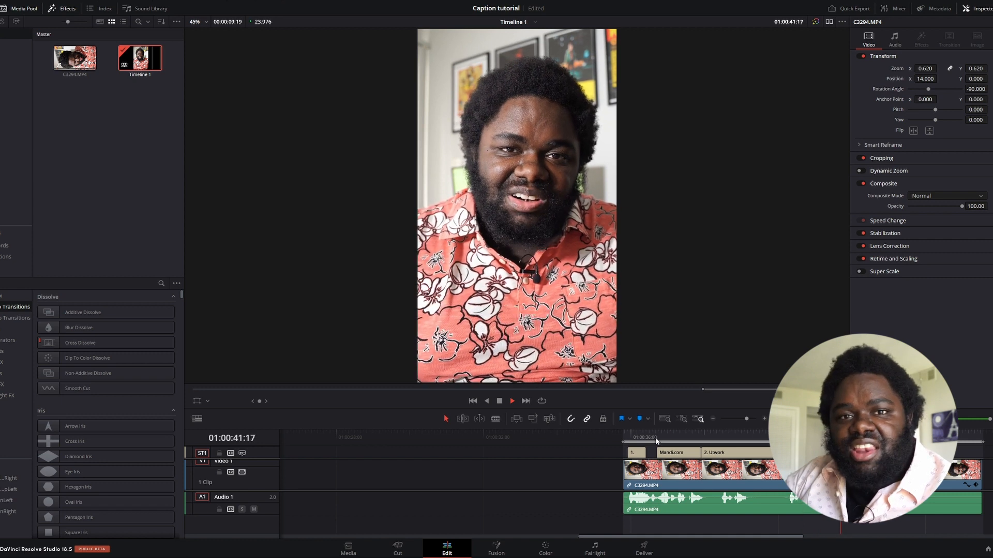
Correct the misspelled captions so that they read "Mandy.com" and "2. upwork"
{"action": "left_click", "coordinate": [656, 440]}
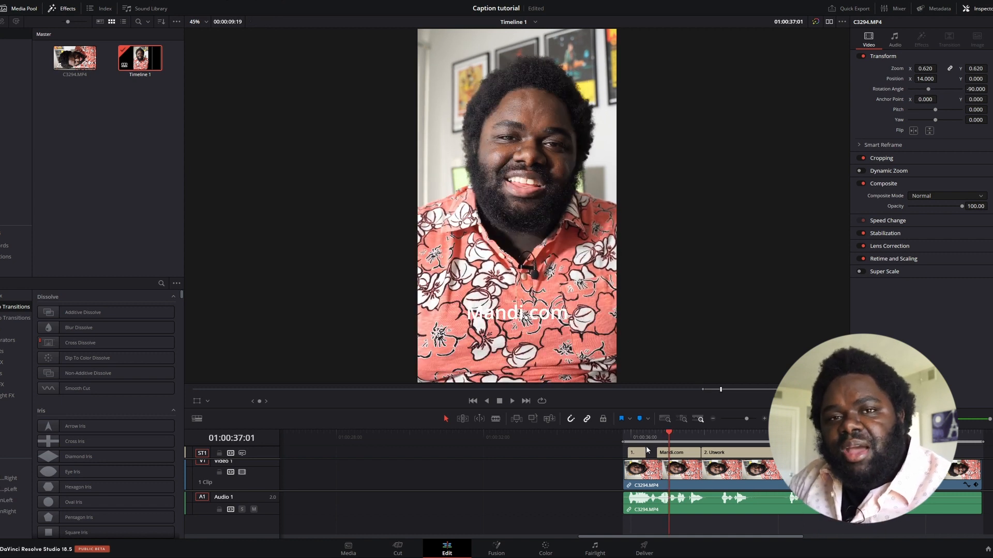
{"action": "left_click", "coordinate": [667, 453]}
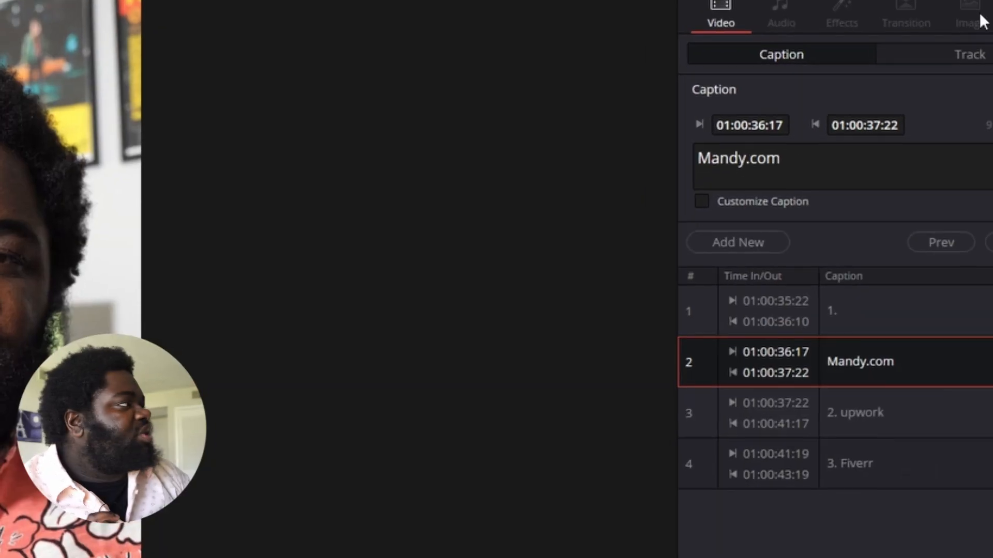
Set the font of the whole subtitle track to Uni Sans Heavy CAPS
{"action": "left_click", "coordinate": [968, 53]}
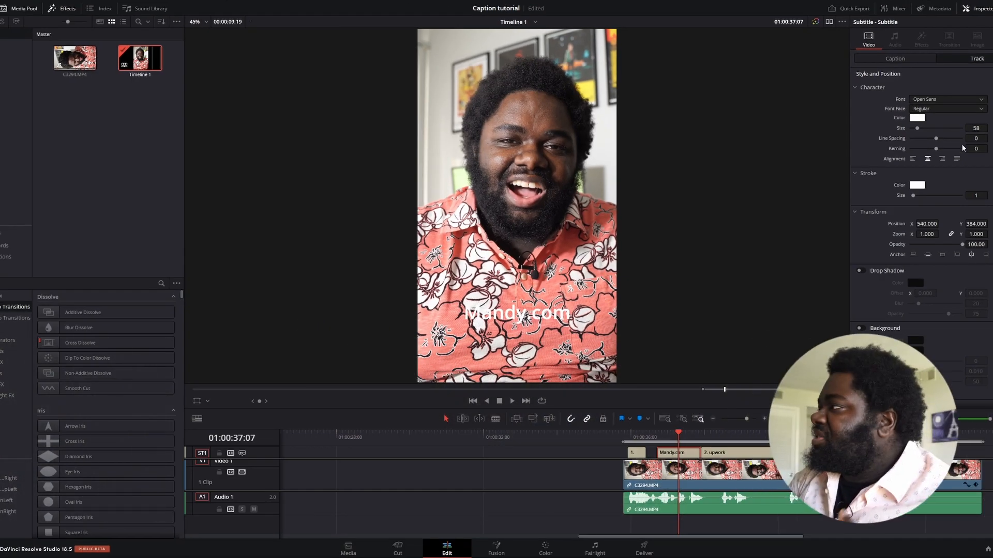
{"action": "left_click", "coordinate": [913, 100]}
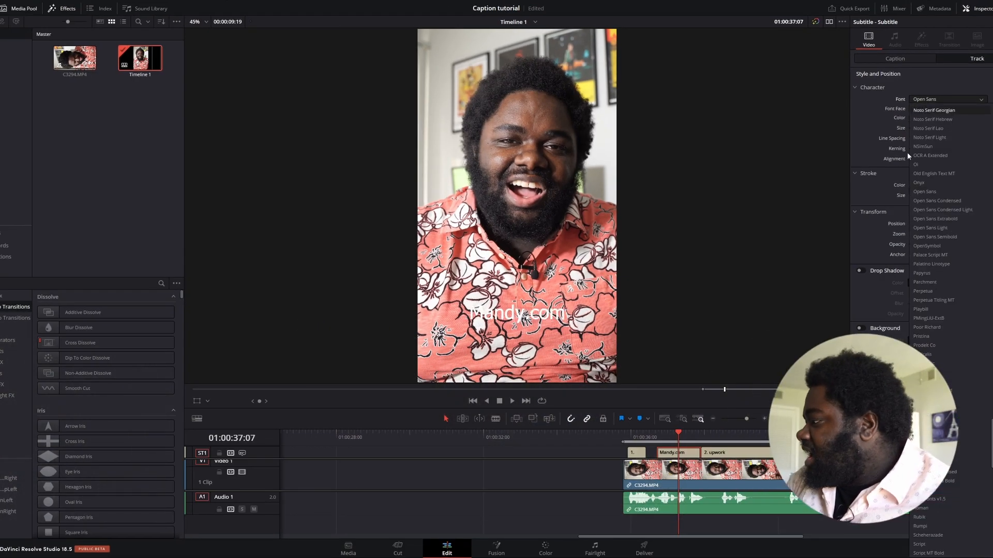
{"action": "scroll", "coordinate": [931, 346], "scroll_direction": "down", "scroll_amount": 10}
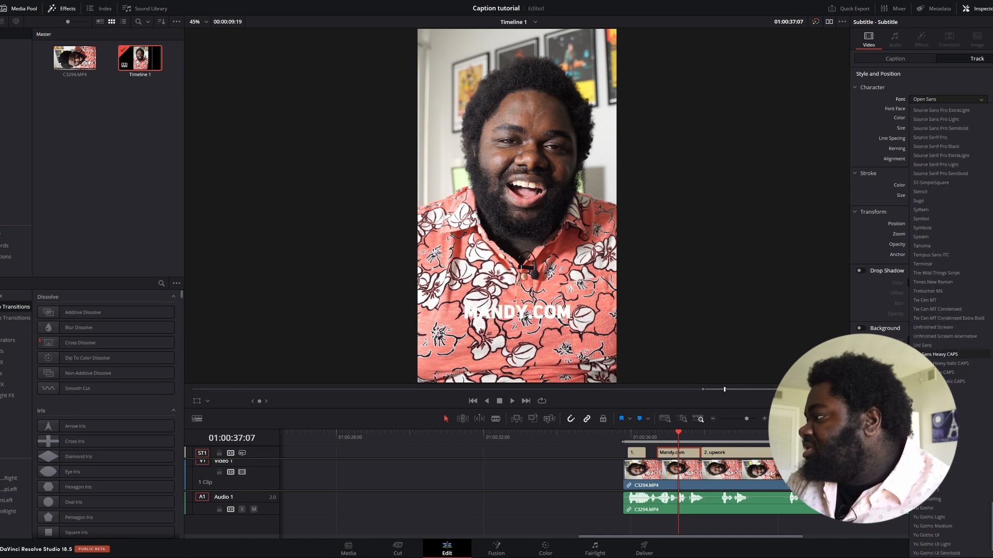
{"action": "left_click", "coordinate": [947, 356]}
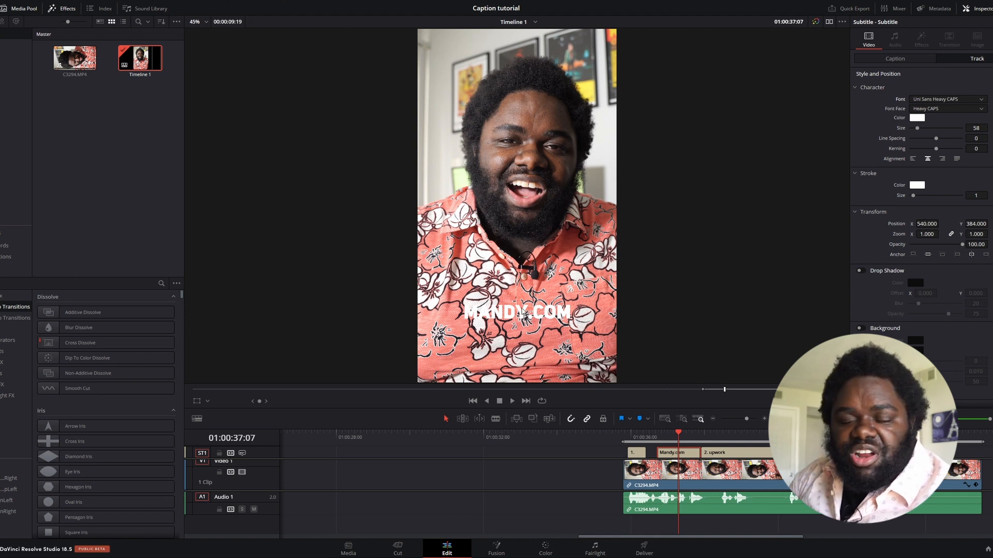
Enable the subtitle track's background at opacity 100 and play back the Mandy.com caption
{"action": "scroll", "coordinate": [869, 259], "scroll_direction": "down", "scroll_amount": 2}
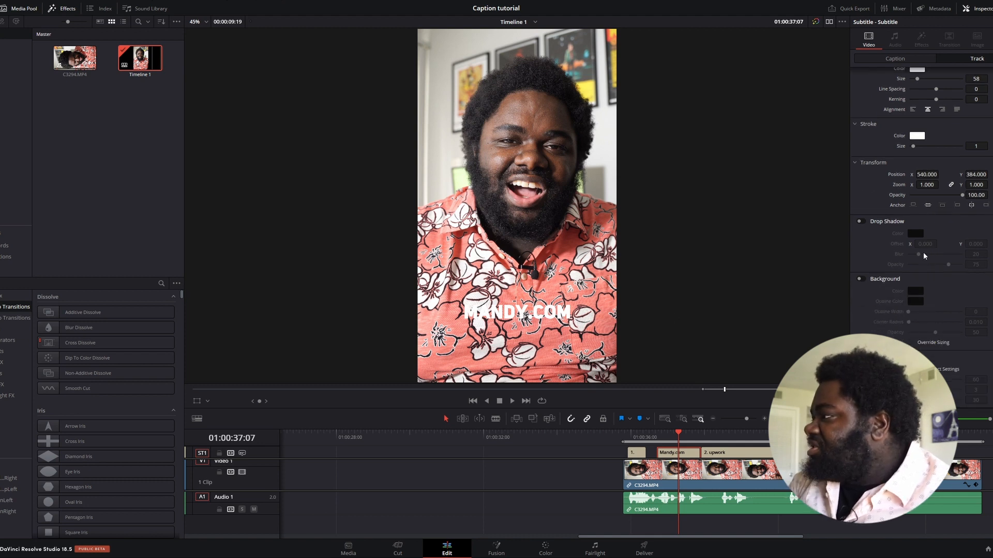
{"action": "left_click", "coordinate": [693, 213]}
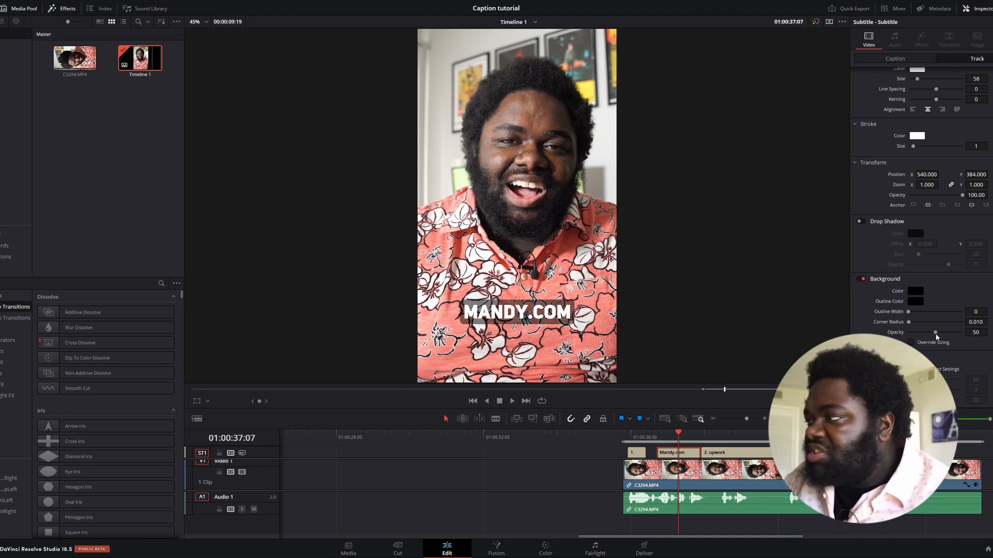
{"action": "left_click_drag", "start_coordinate": [936, 335], "coordinate": [964, 339]}
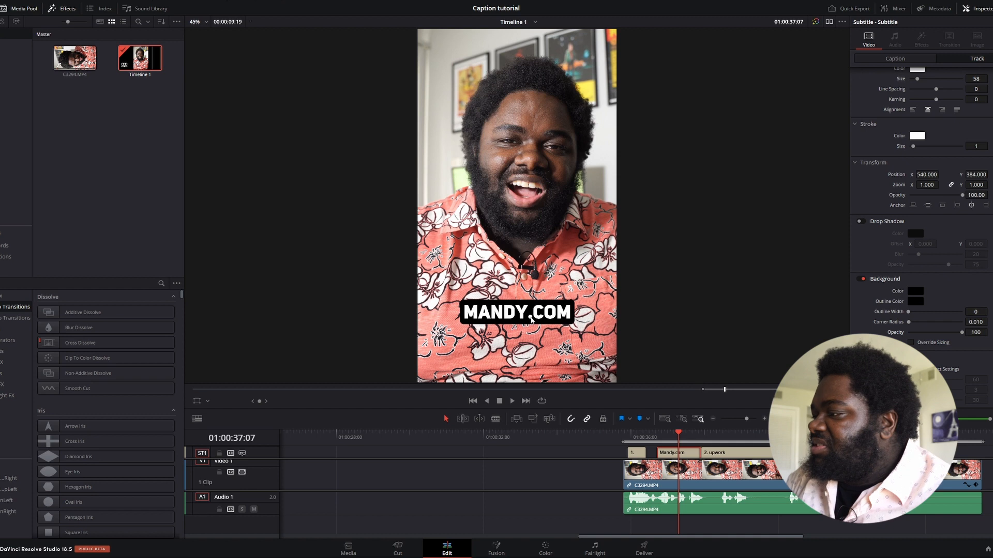
{"action": "left_click", "coordinate": [658, 444]}
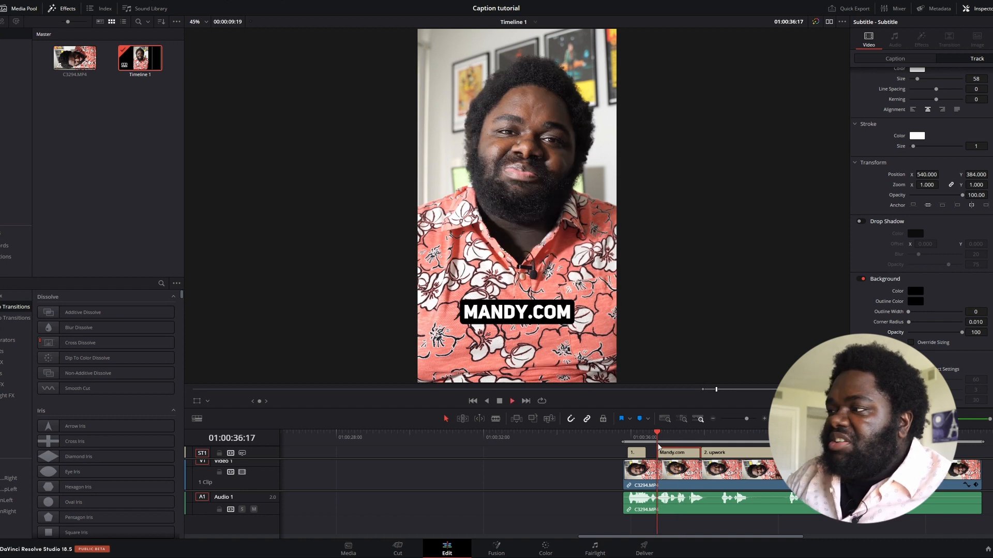
{"action": "key", "text": "space"}
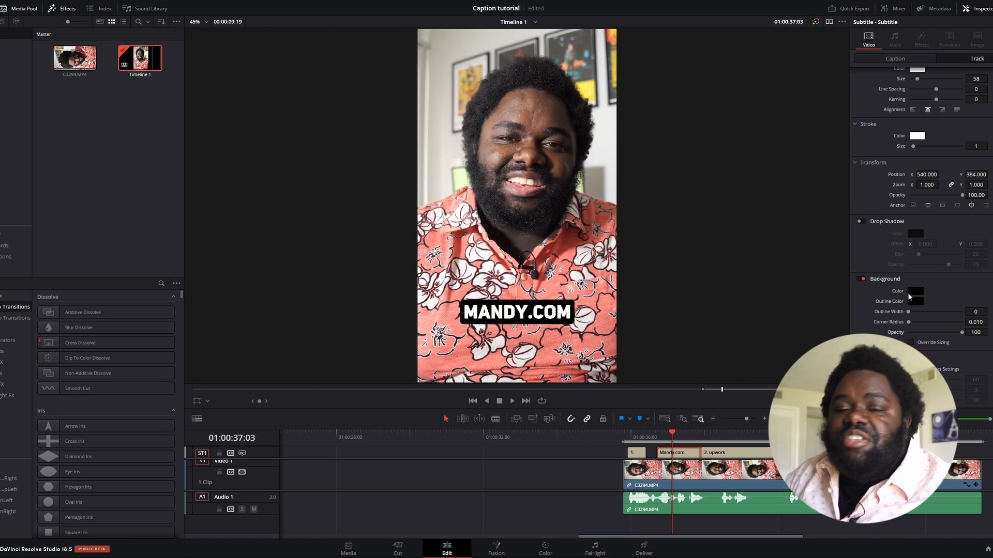
Change the subtitle background colour to red
{"action": "left_click", "coordinate": [911, 292]}
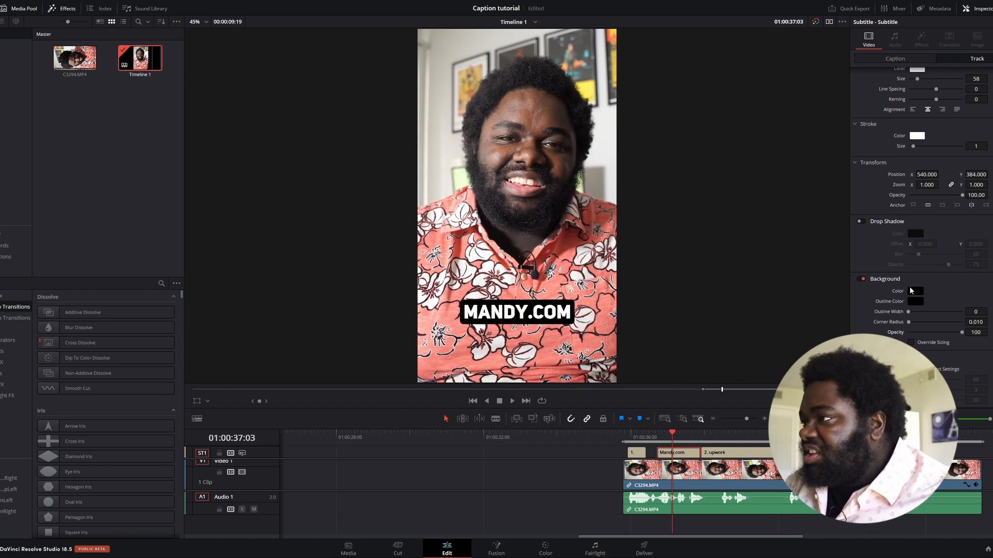
{"action": "left_click", "coordinate": [471, 238]}
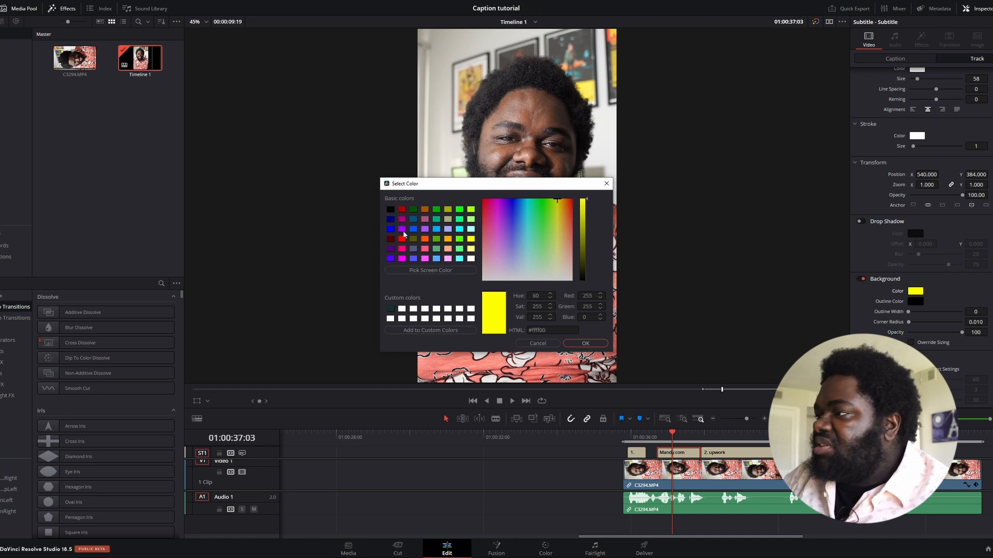
{"action": "left_click", "coordinate": [402, 239]}
{"action": "left_click", "coordinate": [586, 344]}
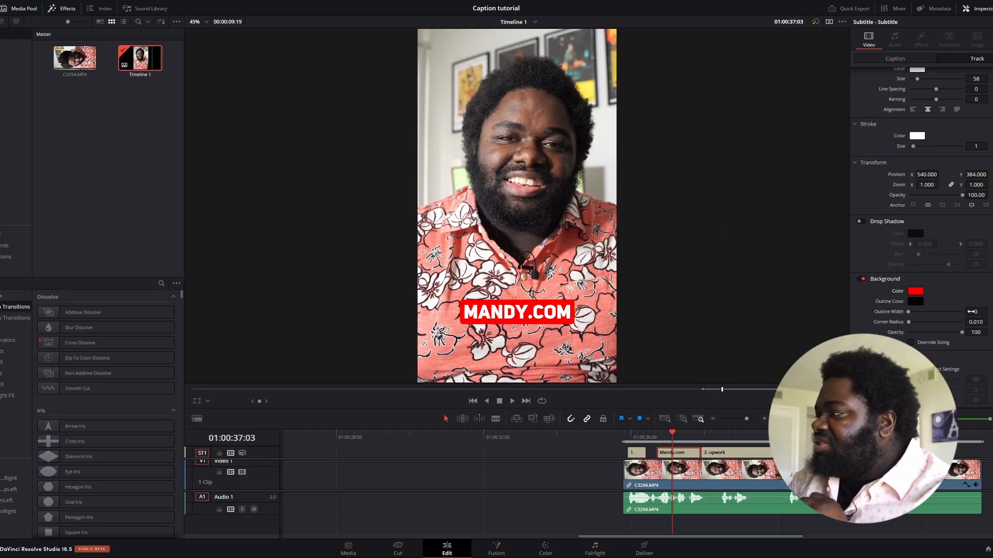
Set the subtitle stroke size to 6 and give the stroke a dark red colour
{"action": "scroll", "coordinate": [907, 213], "scroll_direction": "up", "scroll_amount": 2}
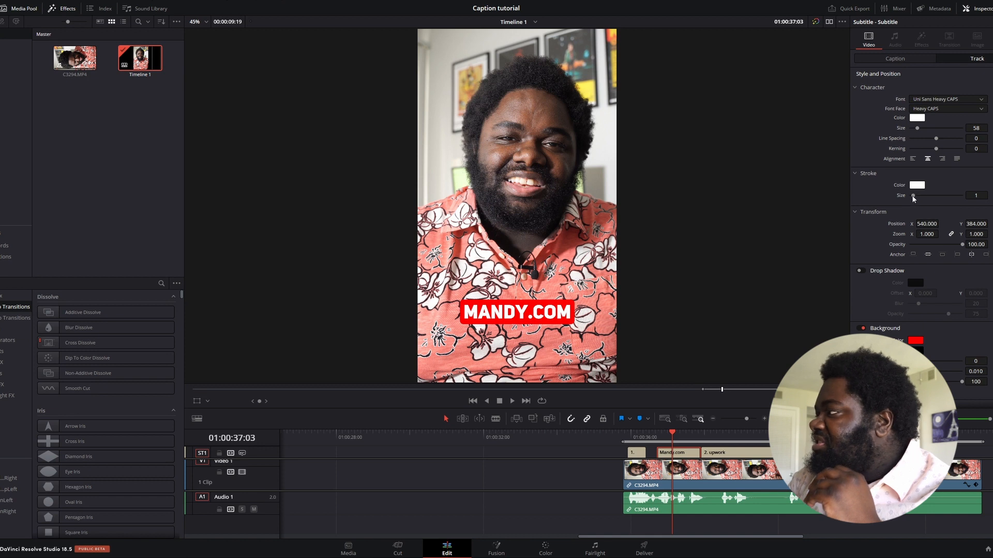
{"action": "left_click_drag", "start_coordinate": [977, 196], "coordinate": [988, 196]}
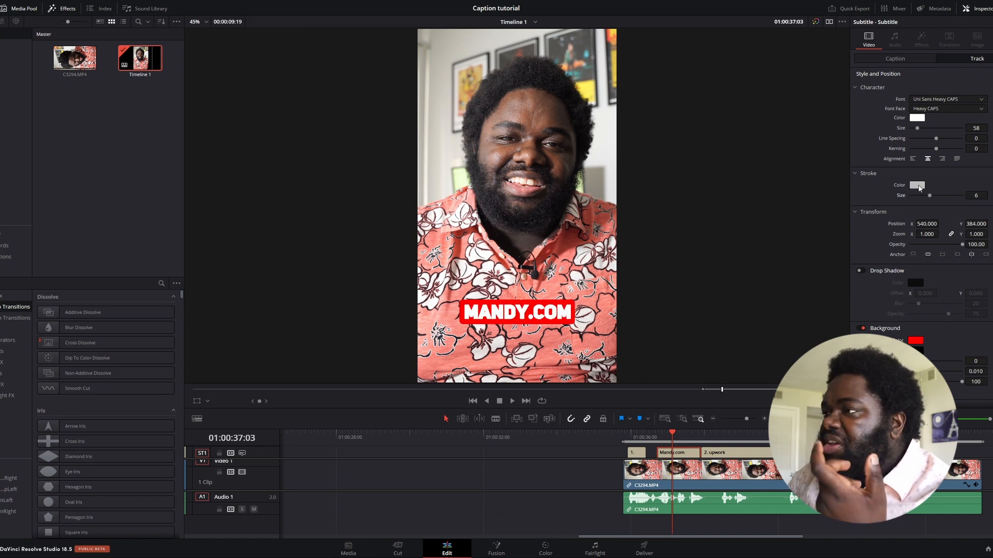
{"action": "left_click", "coordinate": [917, 185]}
{"action": "left_click", "coordinate": [402, 210]}
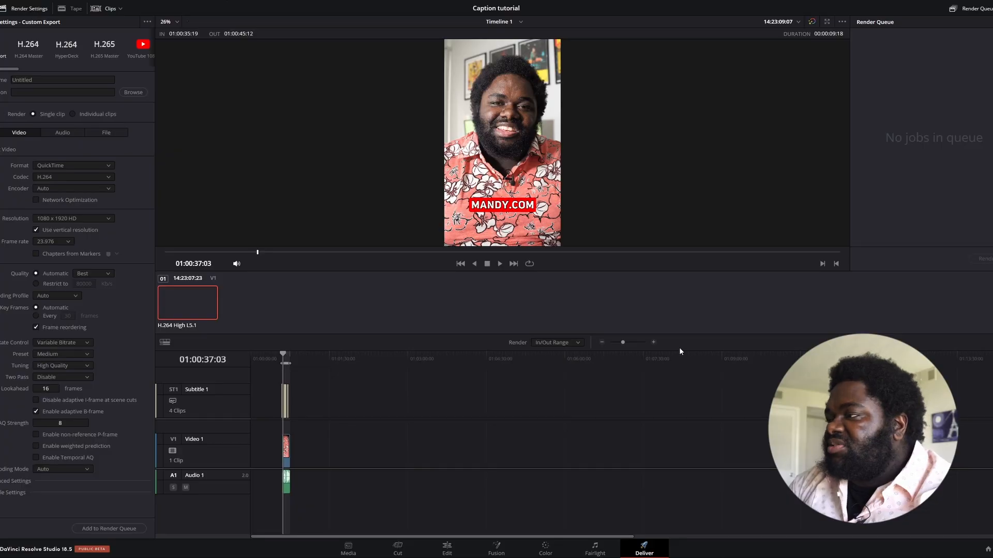
Set up the render of the in/out range as "captions" in D:\ with the MP4 format
{"action": "left_click_drag", "start_coordinate": [623, 342], "coordinate": [615, 362]}
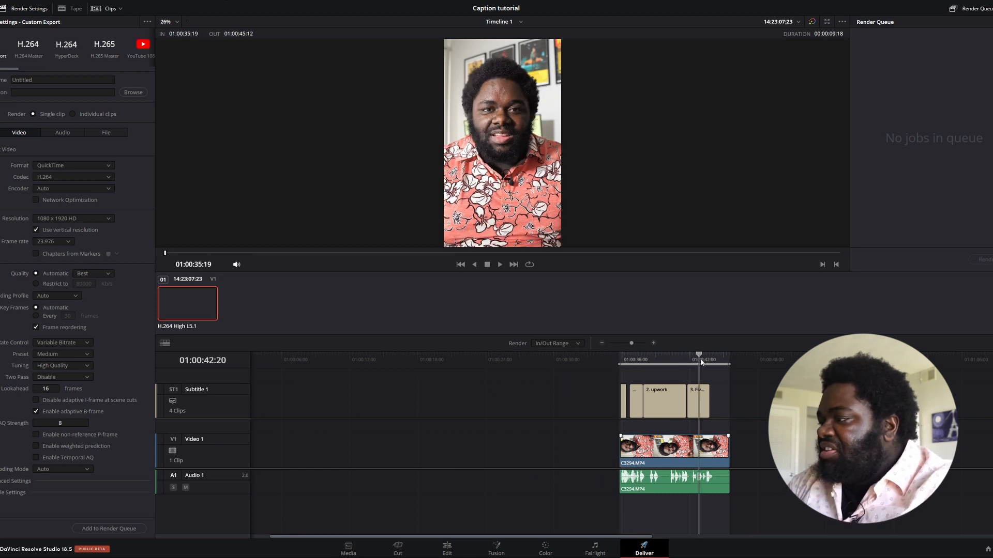
{"action": "left_click_drag", "start_coordinate": [701, 362], "coordinate": [743, 368]}
{"action": "left_click", "coordinate": [66, 166]}
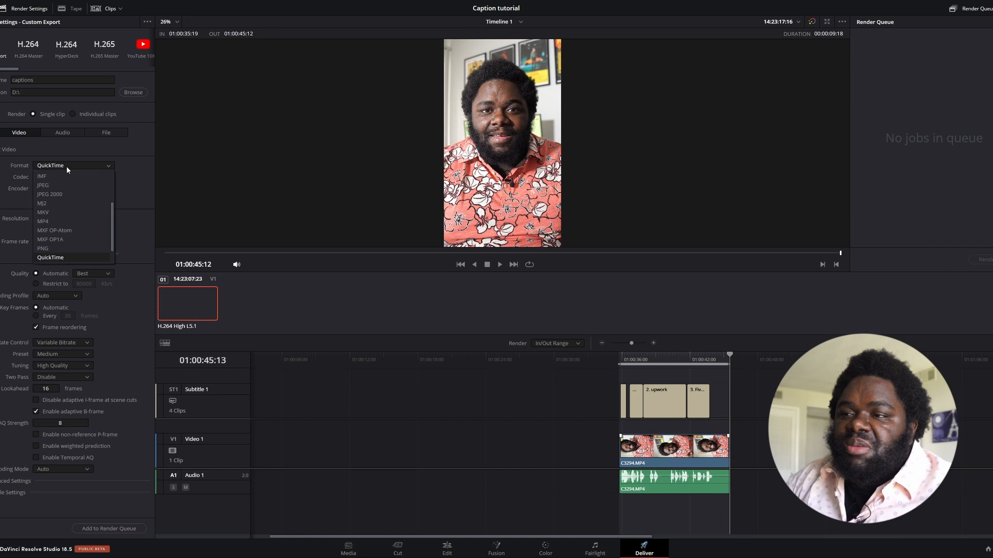
{"action": "left_click", "coordinate": [54, 222]}
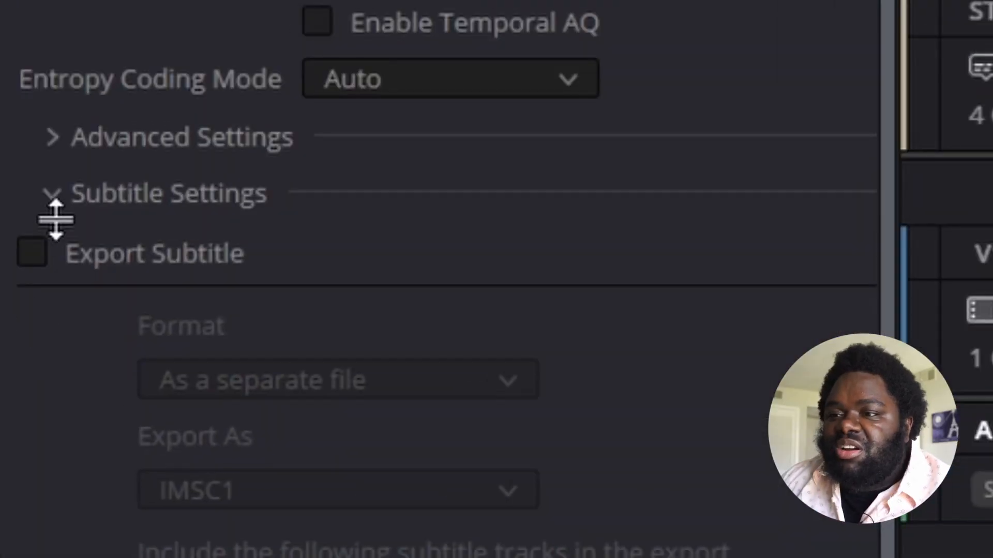
Enable subtitle export in the render settings and have the subtitles burned into the video
{"action": "left_click", "coordinate": [31, 253]}
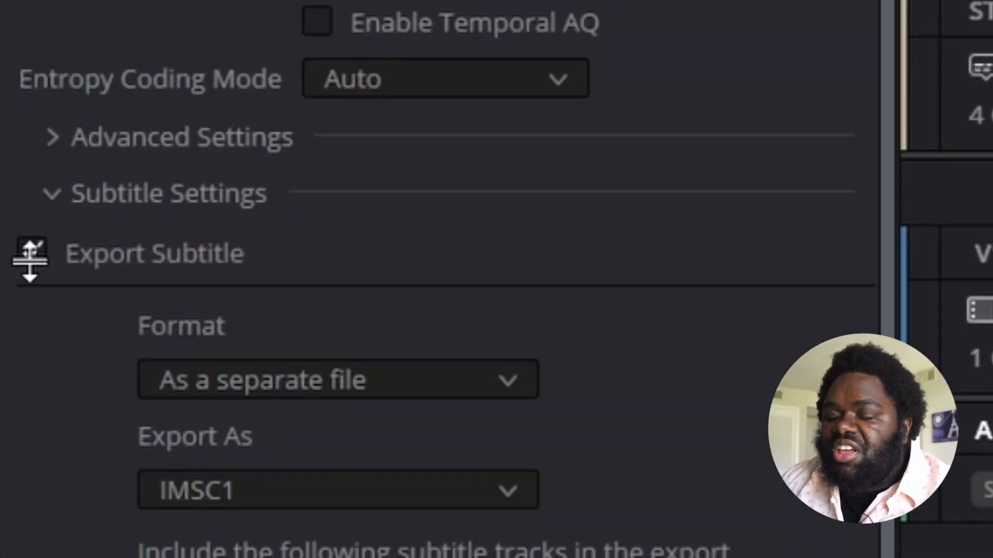
{"action": "left_click", "coordinate": [432, 385]}
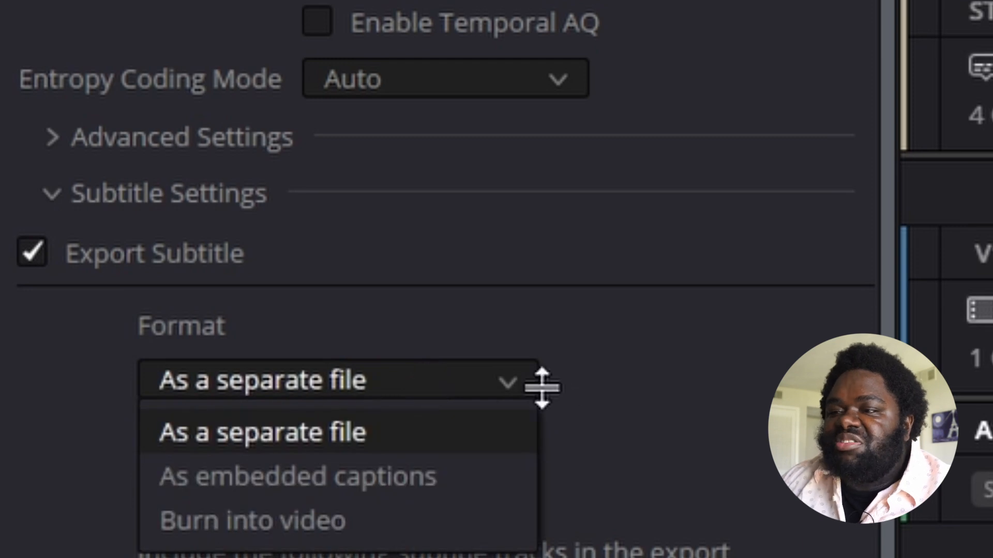
{"action": "left_click", "coordinate": [301, 522]}
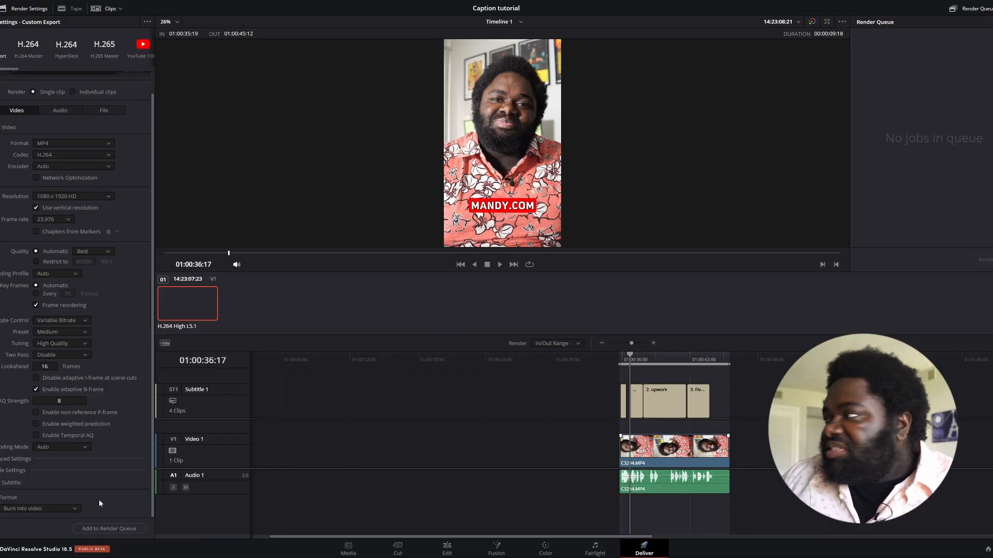
Add the captioned video to the render queue and start rendering it
{"action": "left_click", "coordinate": [104, 529]}
{"action": "left_click", "coordinate": [970, 260]}
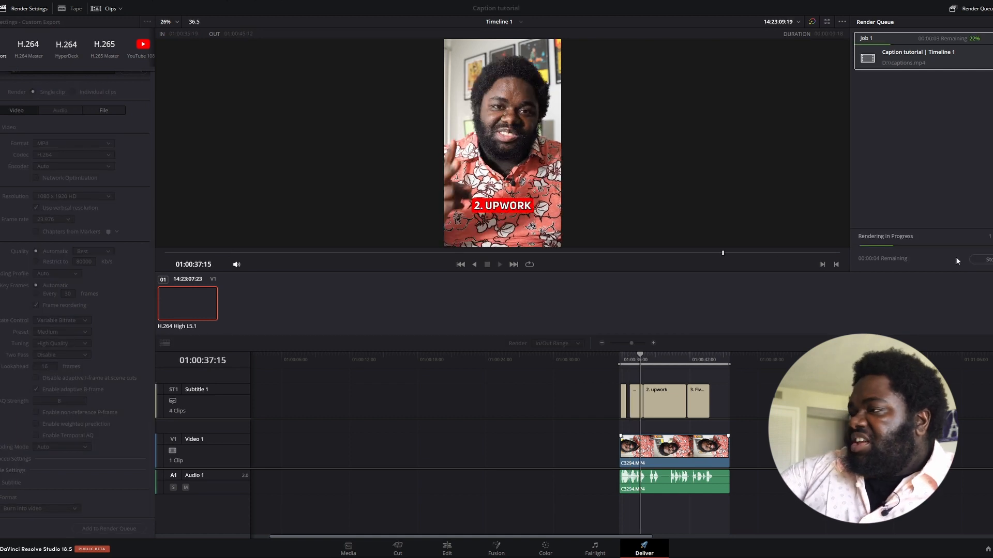